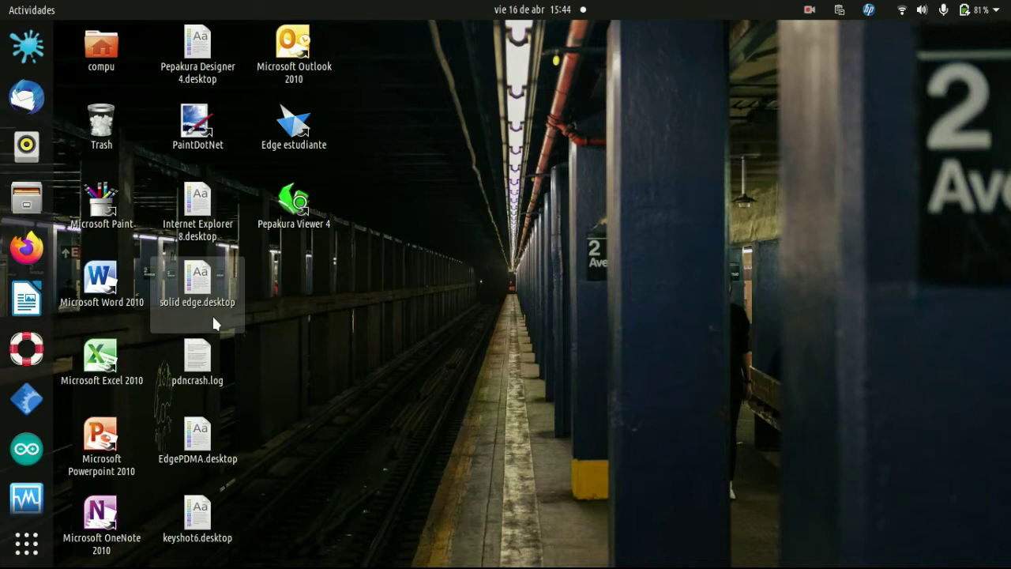
Open Firefox, search the web for "davinci resolve" and open Blackmagic Design's DaVinci Resolve 17 page
click(28, 250)
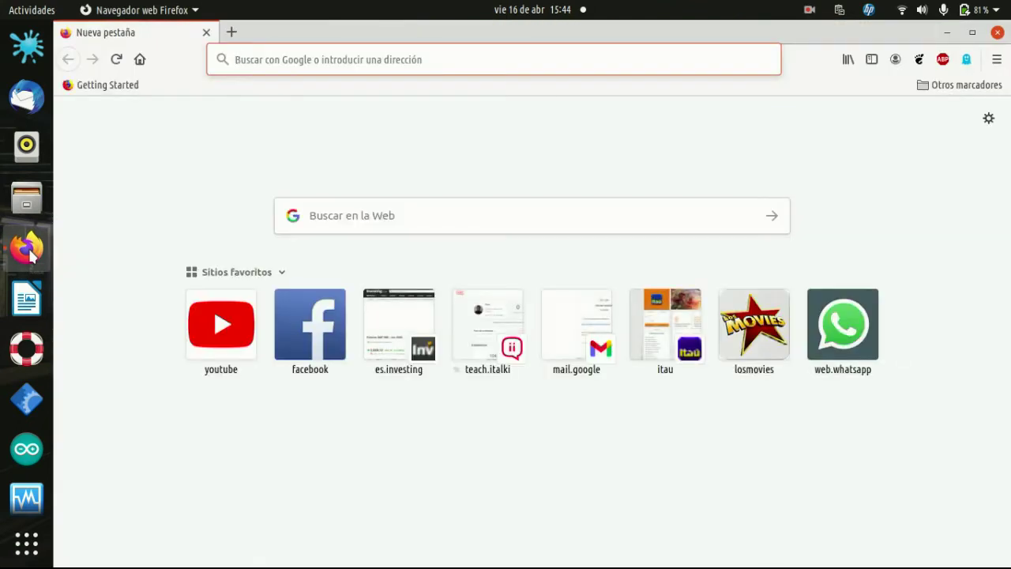
text(davinci resol)
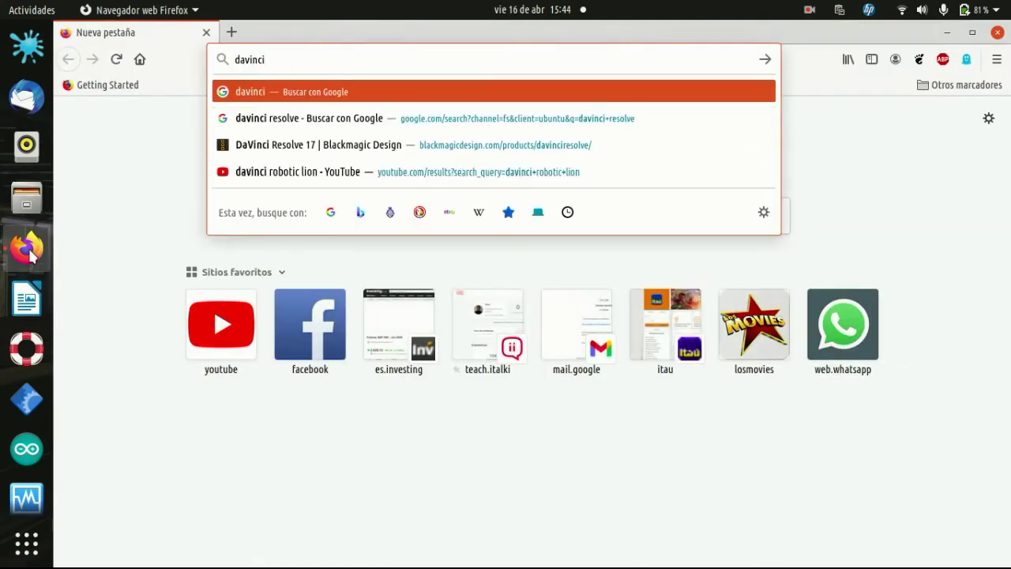
key(Down)
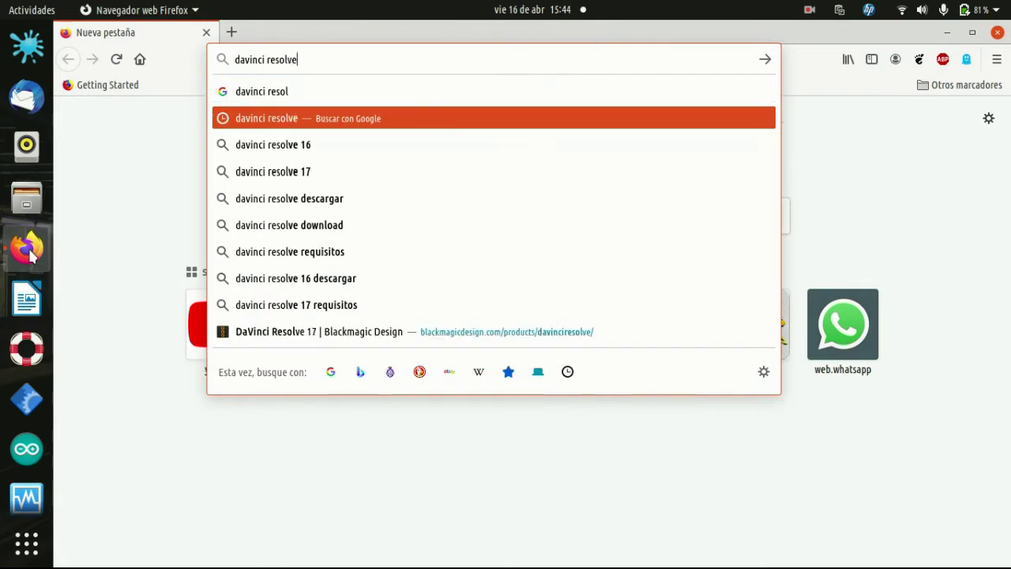
key(Return)
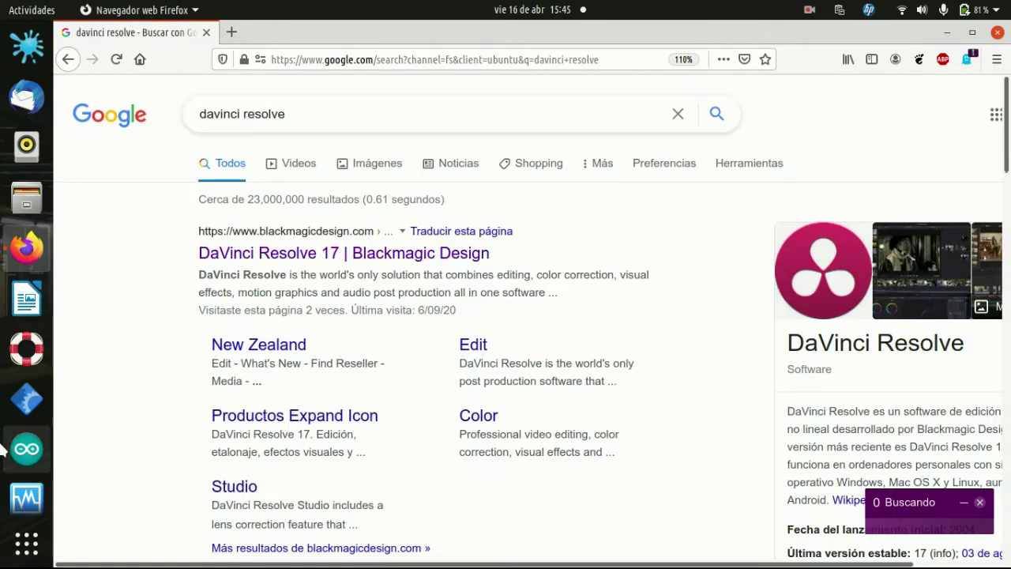
click(307, 251)
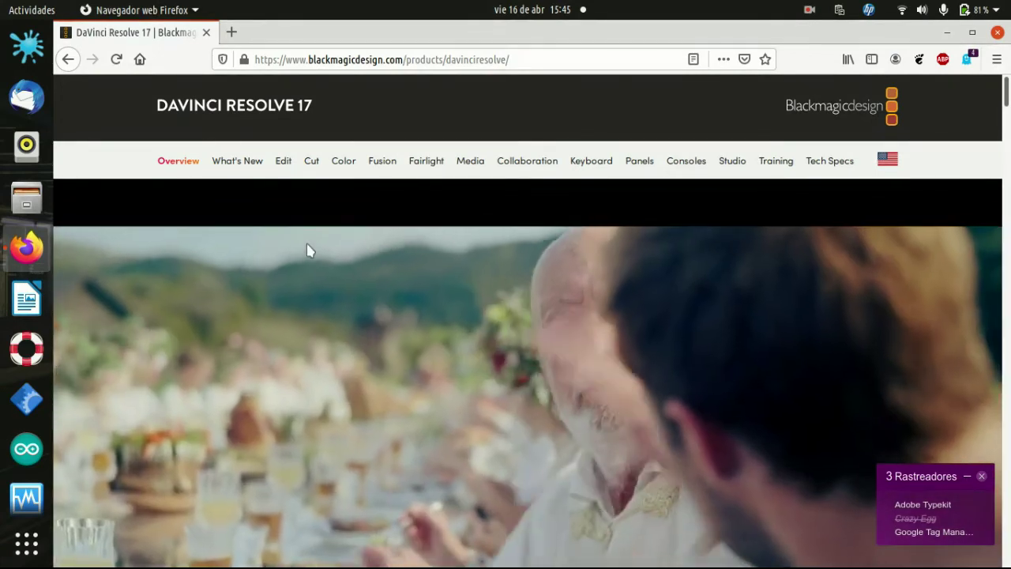
Open the download options and choose the Linux version of the free DaVinci Resolve 17
scroll(307, 249, down, 6)
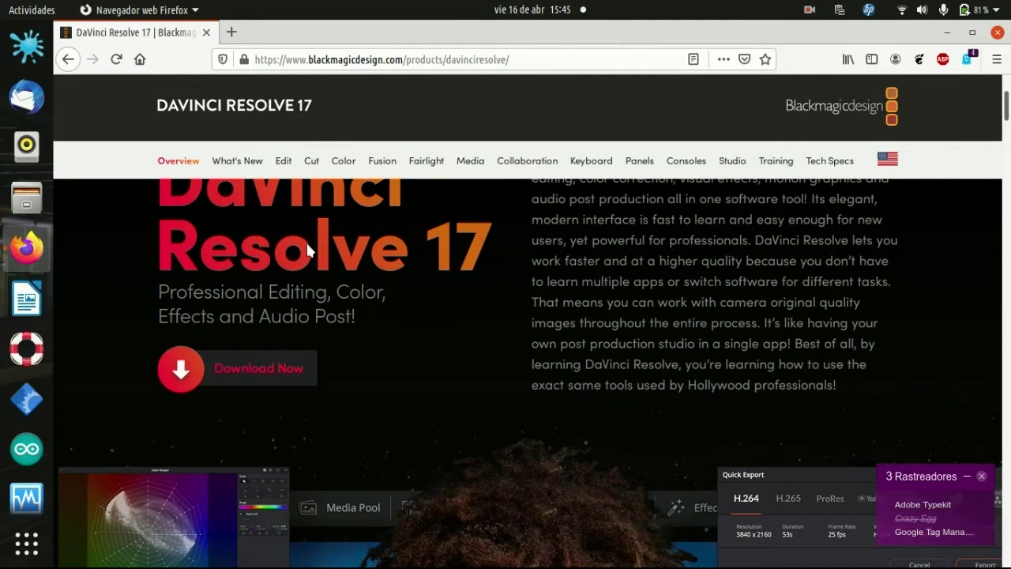
click(264, 369)
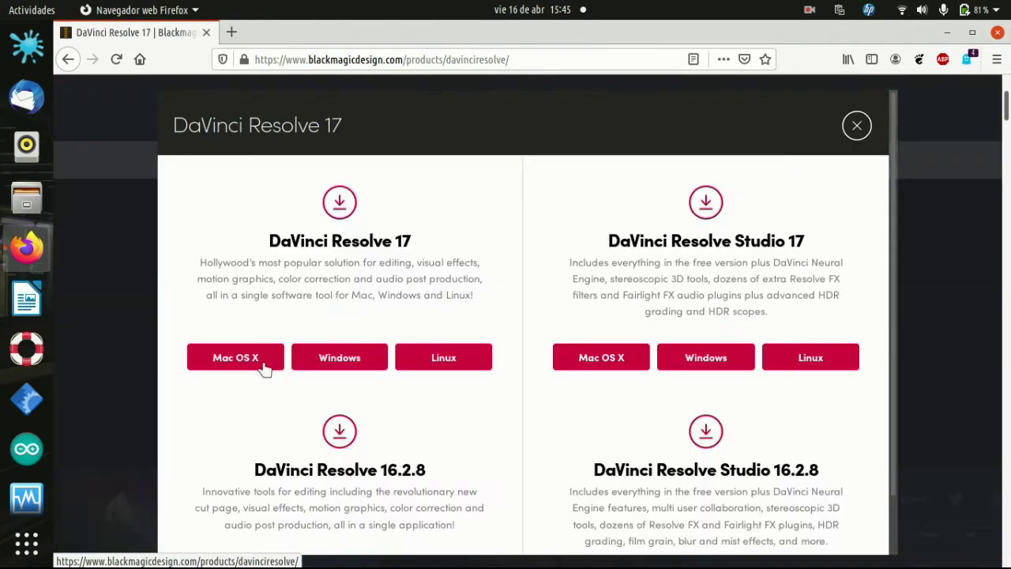
click(437, 359)
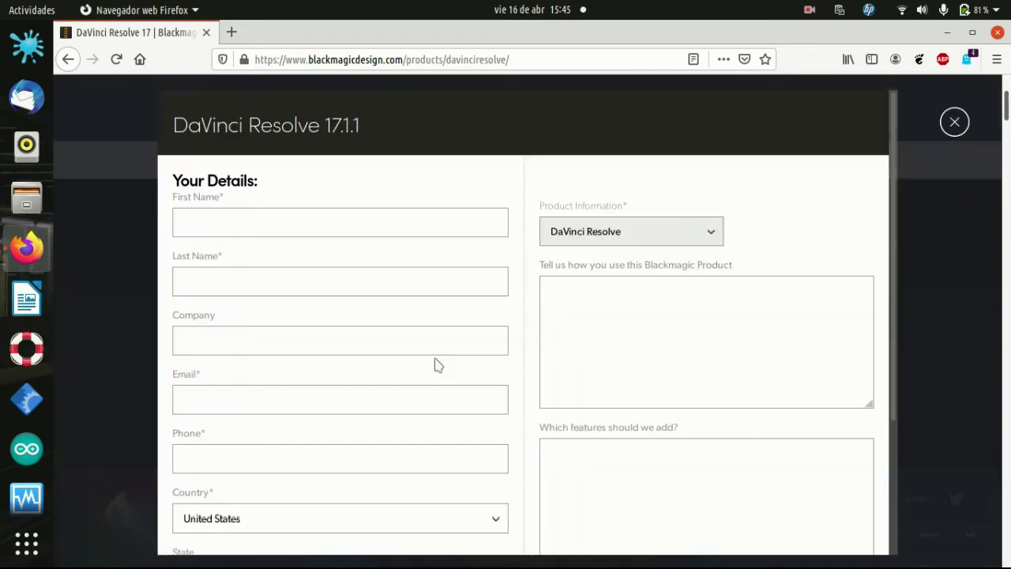
Fill in the registration form with the first name and other personal details, submit it and save DaVinci_Resolve_17.1.1_Linux.zip
click(339, 219)
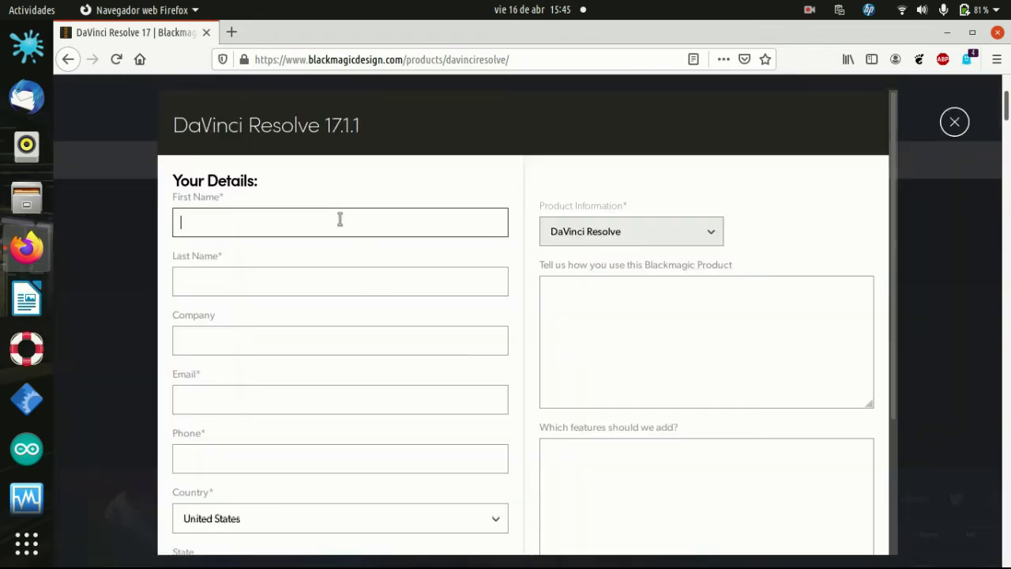
text(raf)
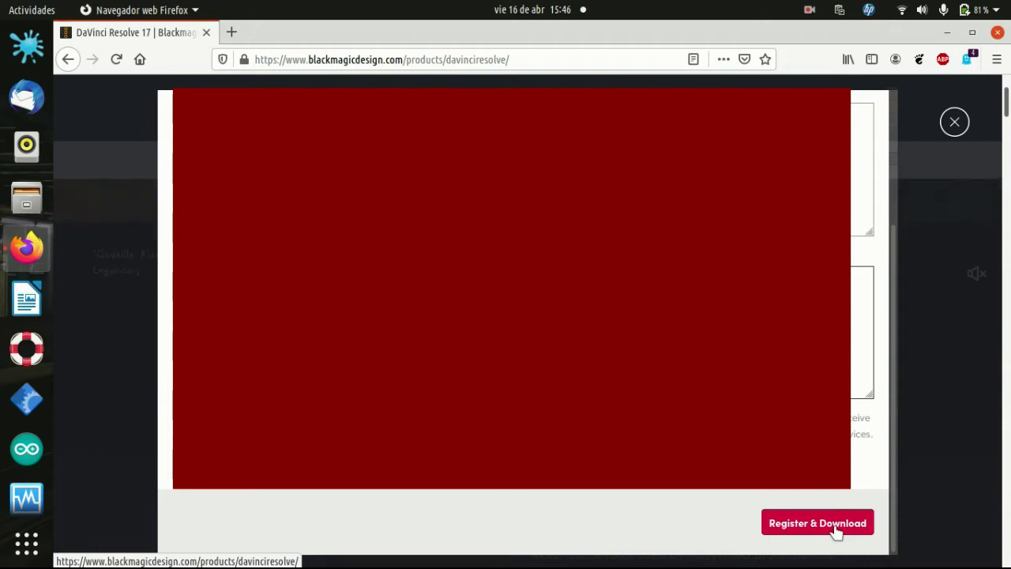
click(836, 531)
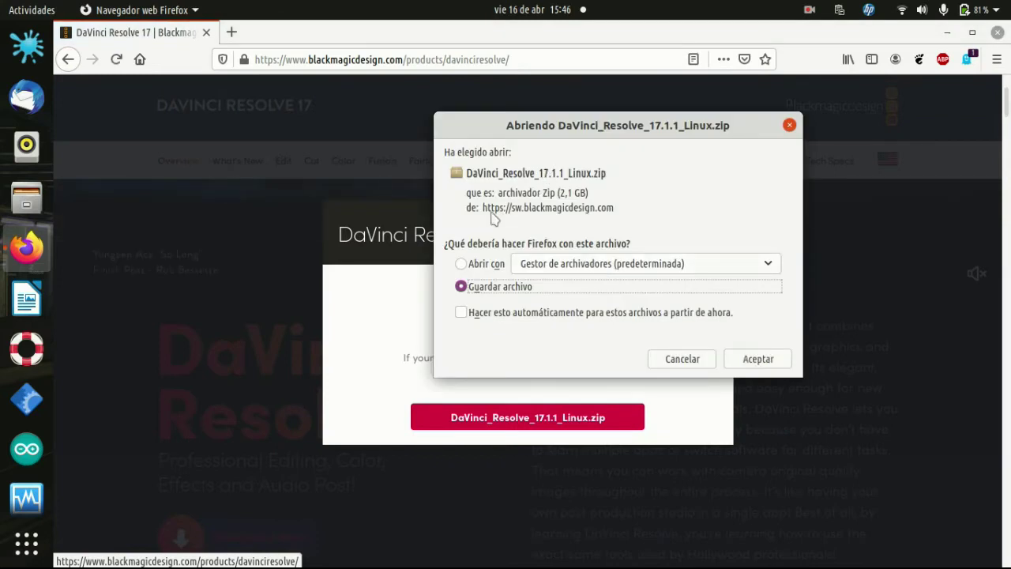
click(758, 360)
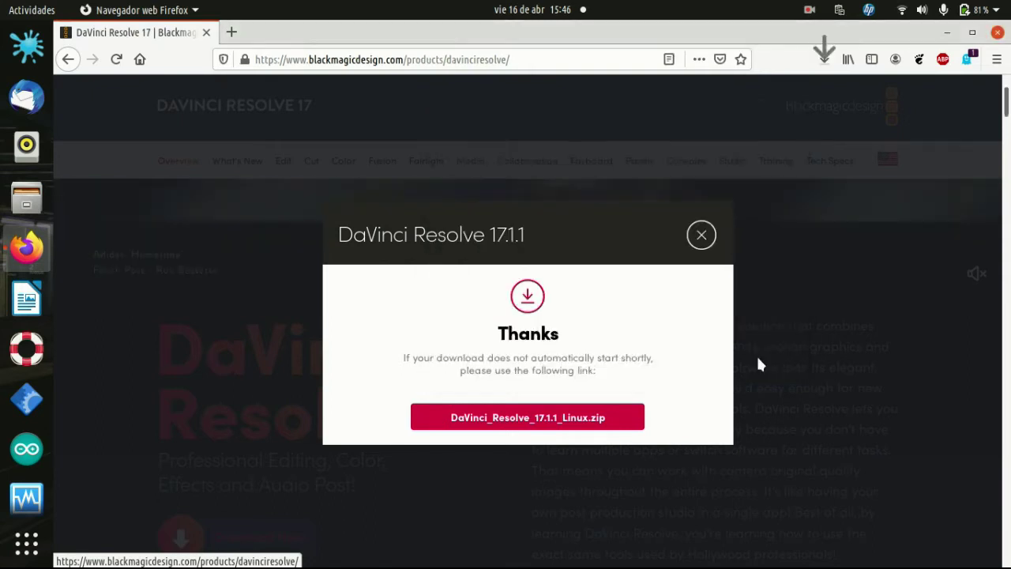
Extract the downloaded DaVinci_Resolve_17.1.1_Linux.zip inside the Descargas folder and open the extracted folder
click(824, 60)
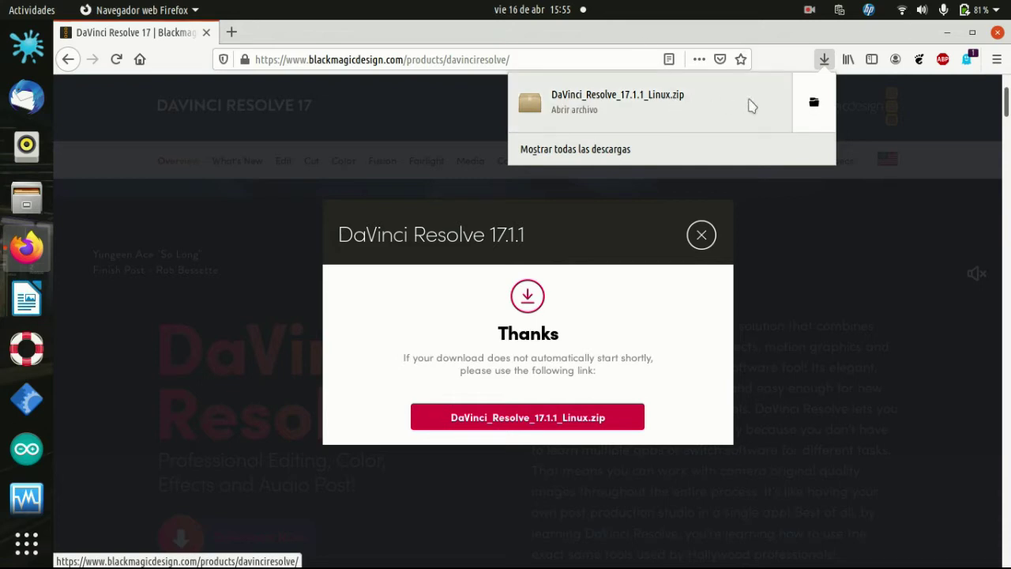
click(813, 105)
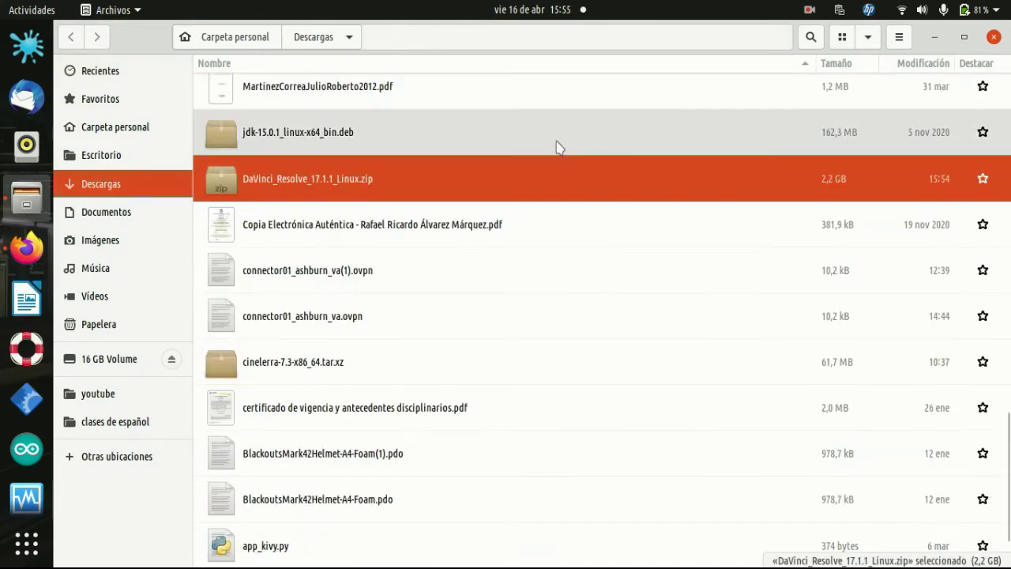
right_click(330, 185)
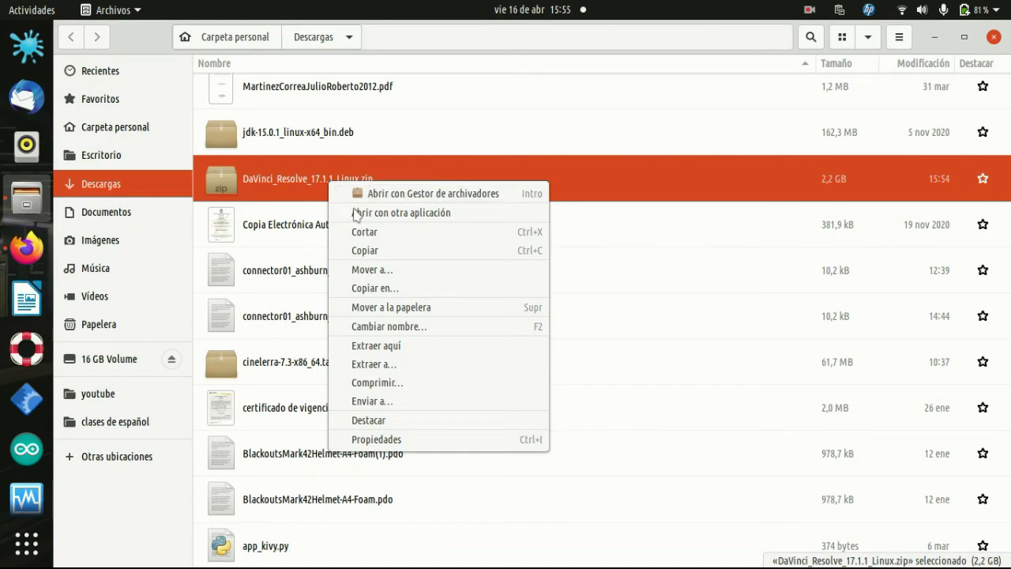
click(409, 345)
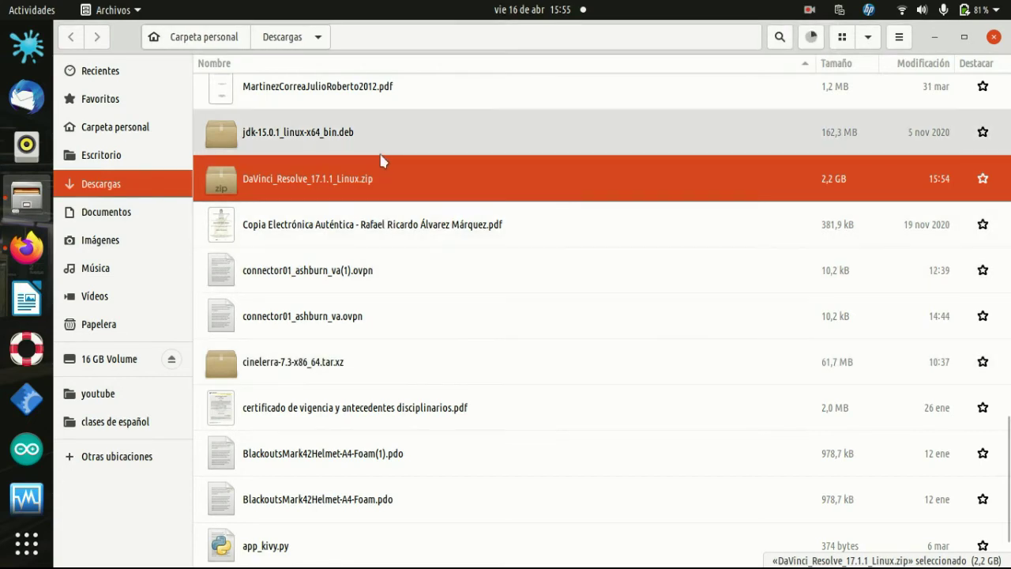
click(812, 39)
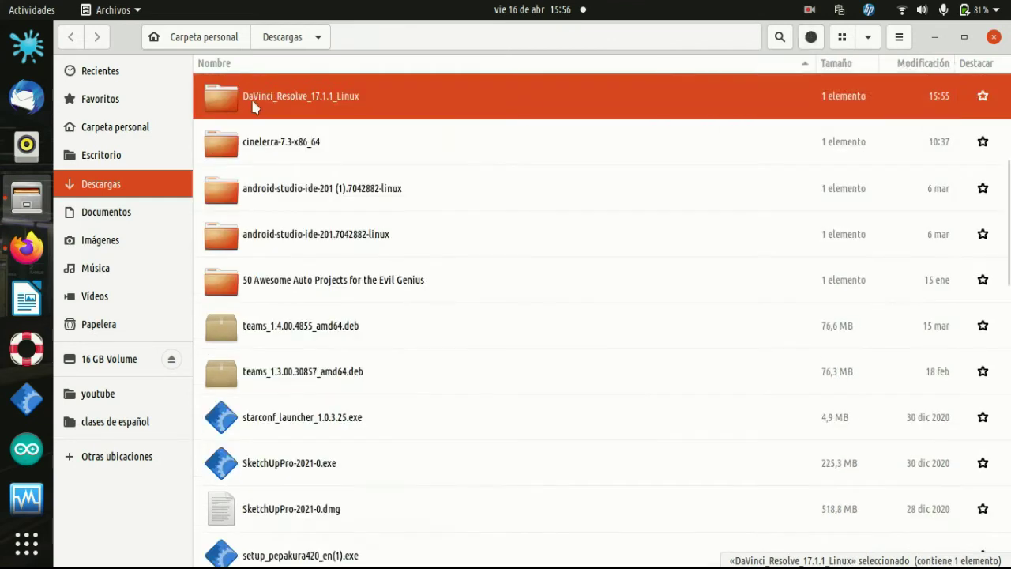
double_click(229, 98)
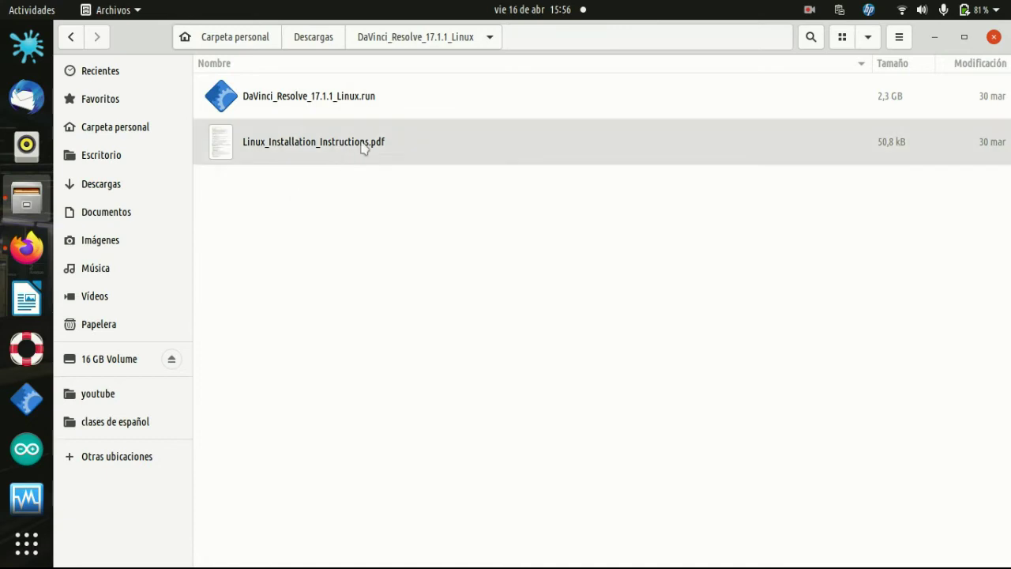
Check in the properties of DaVinci_Resolve_17.1.1_Linux.run whether the file may be executed as a program
right_click(381, 100)
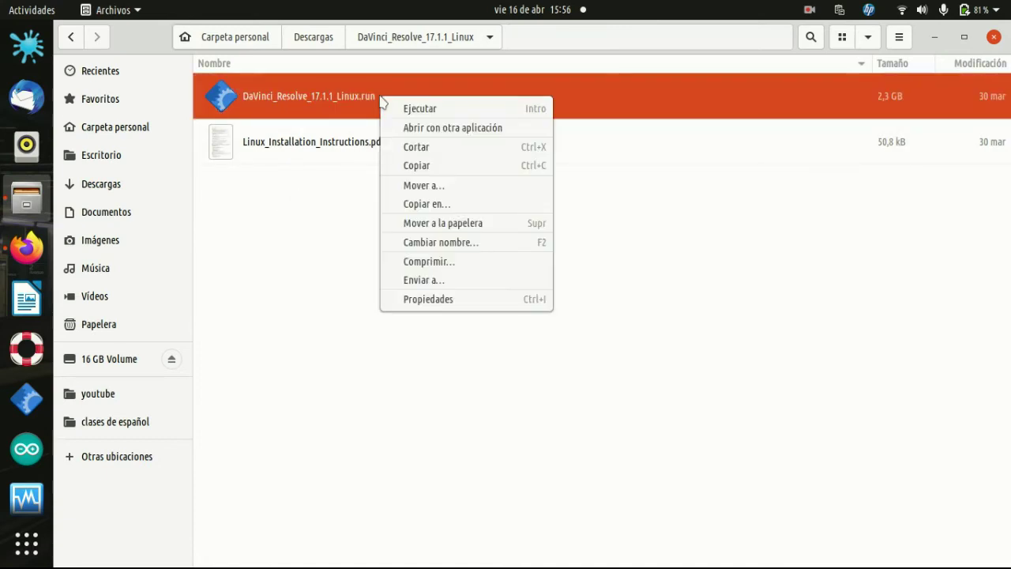
click(418, 299)
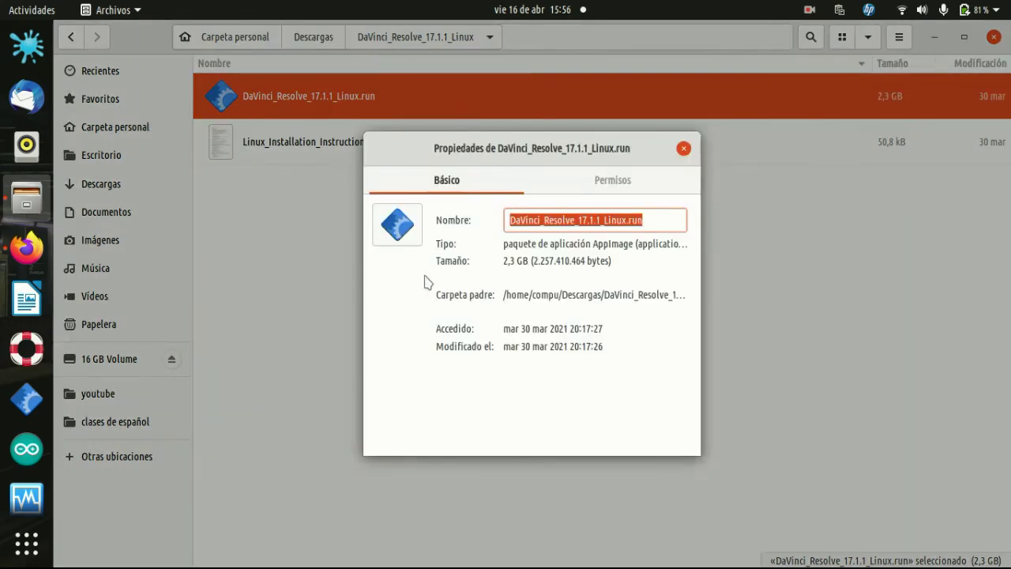
click(612, 179)
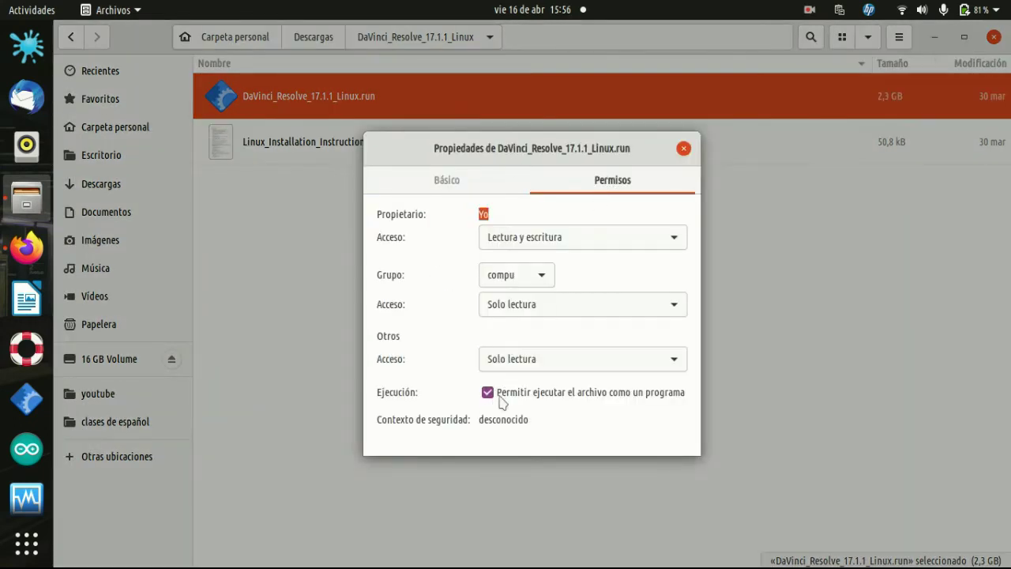
click(684, 149)
Read the terminal and GUI installation instructions in Linux_Installation_Instructions.pdf, and close the document
double_click(394, 156)
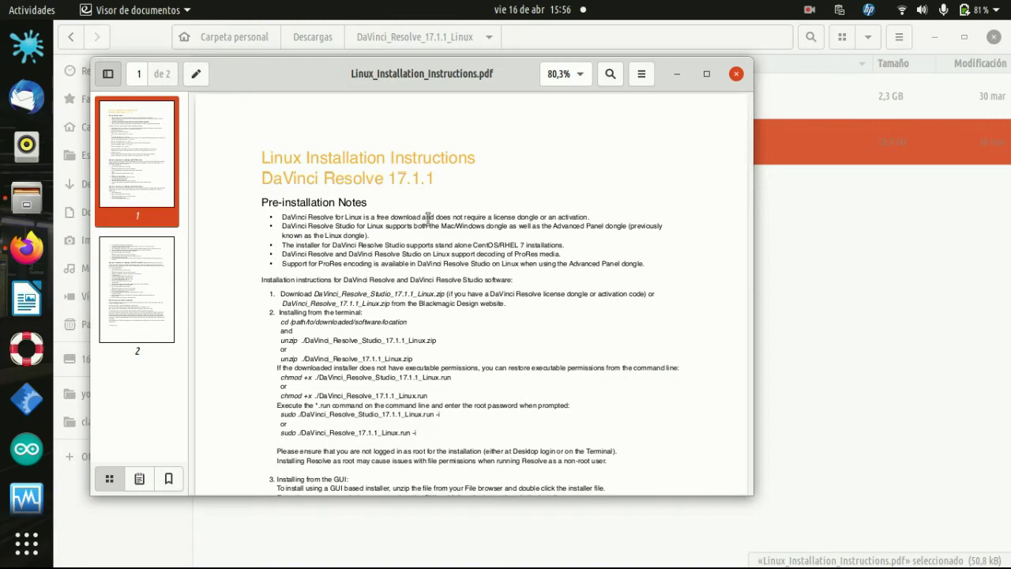
scroll(428, 217, down, 2)
scroll(430, 225, up, 1)
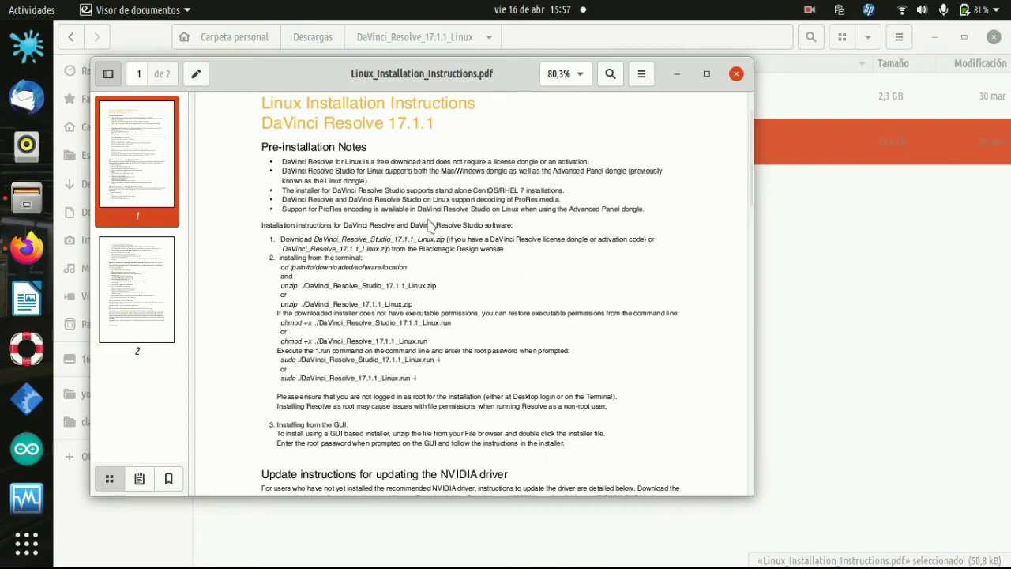
scroll(430, 227, down, 1)
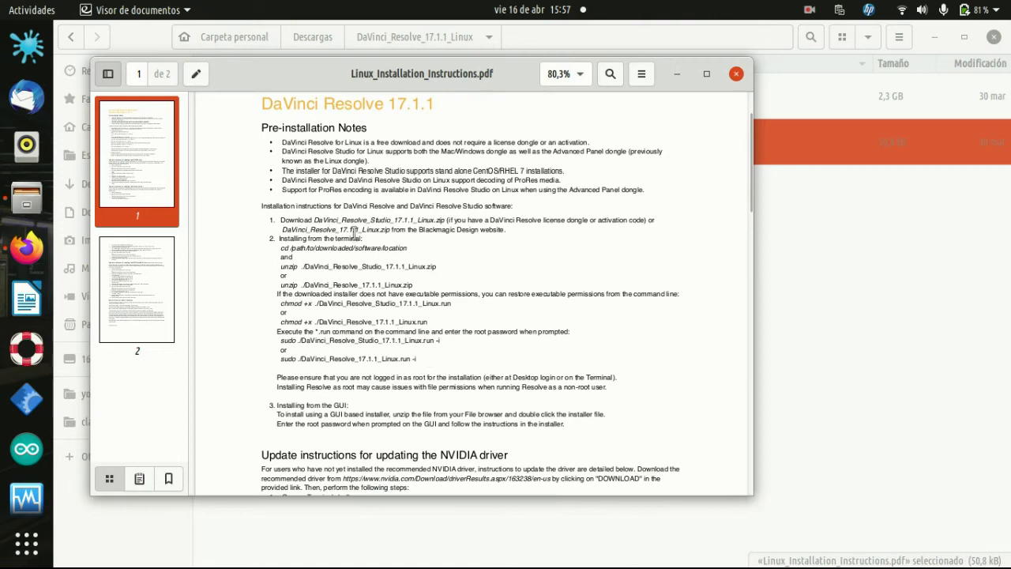
scroll(354, 237, down, 2)
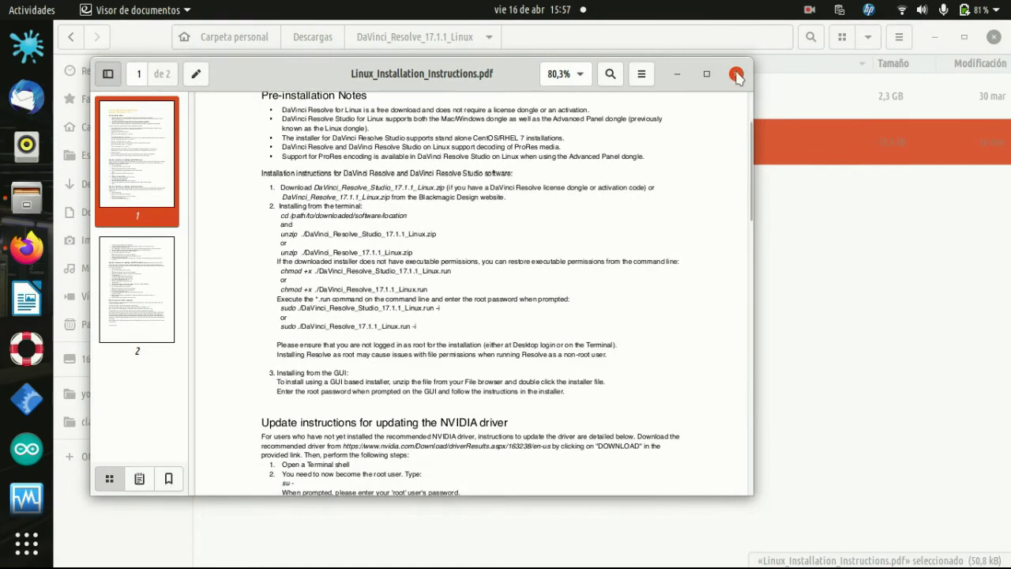
click(735, 74)
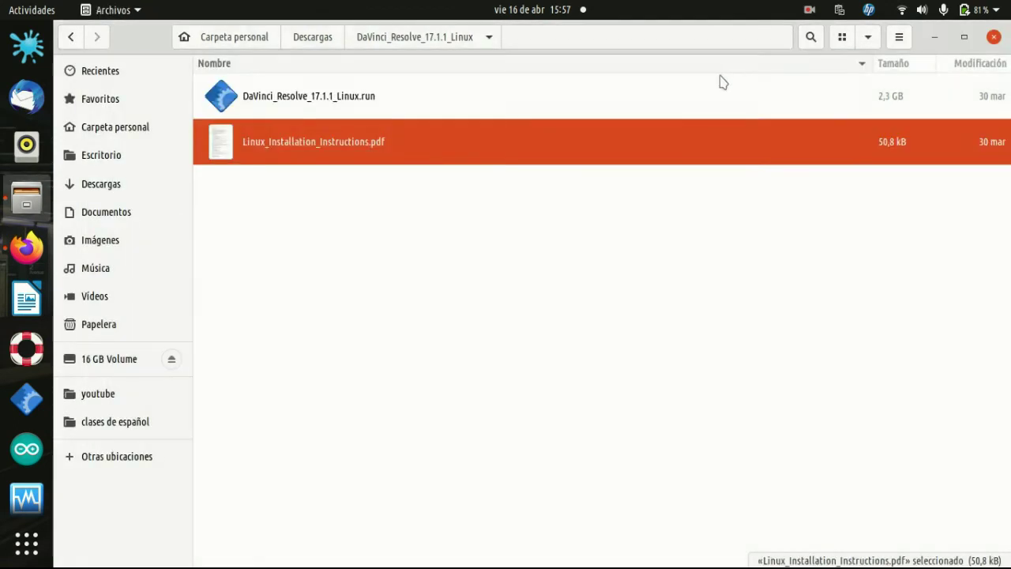
Open a terminal in the extracted DaVinci_Resolve_17.1.1_Linux folder
click(488, 37)
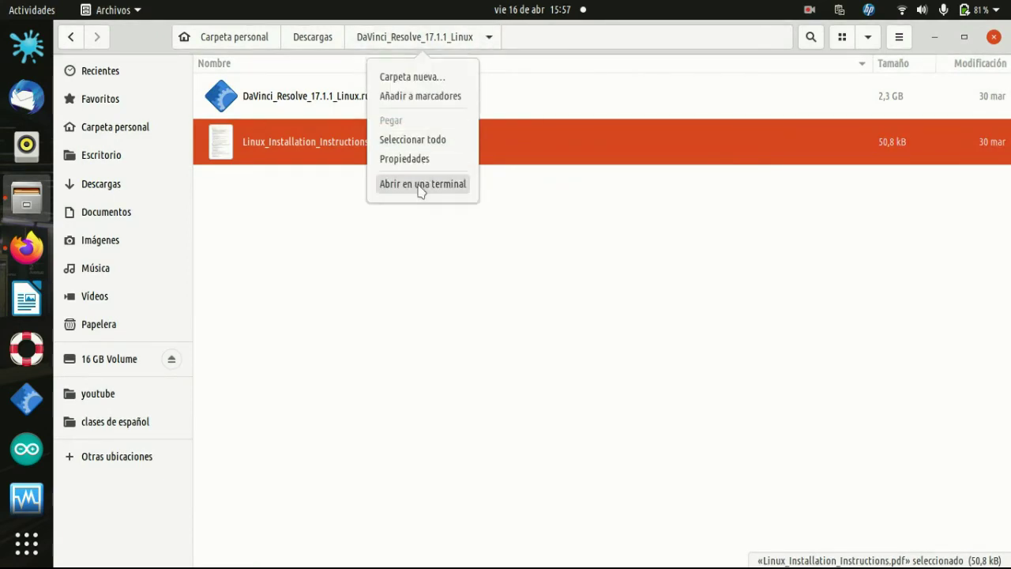
click(490, 36)
click(490, 37)
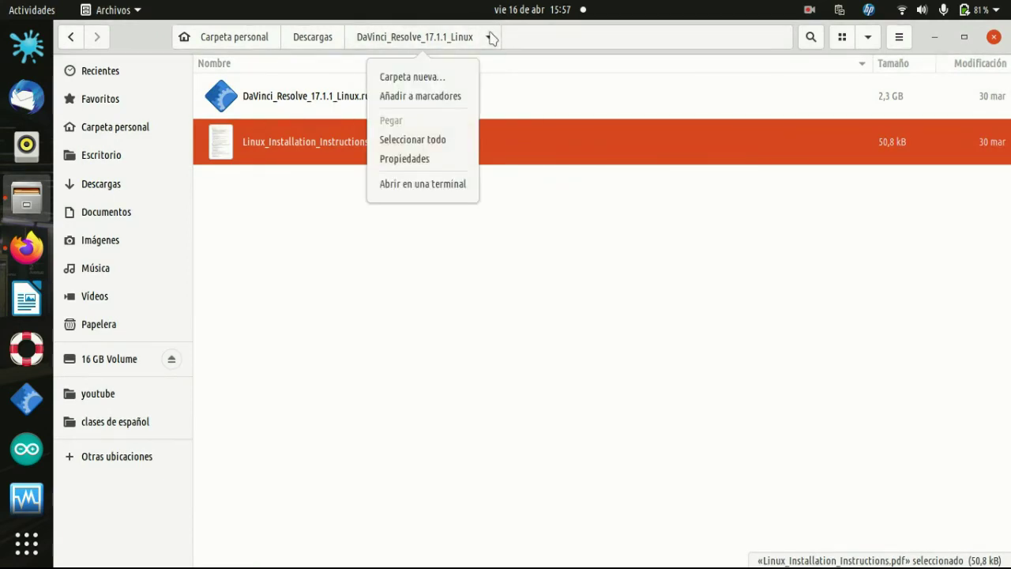
click(411, 185)
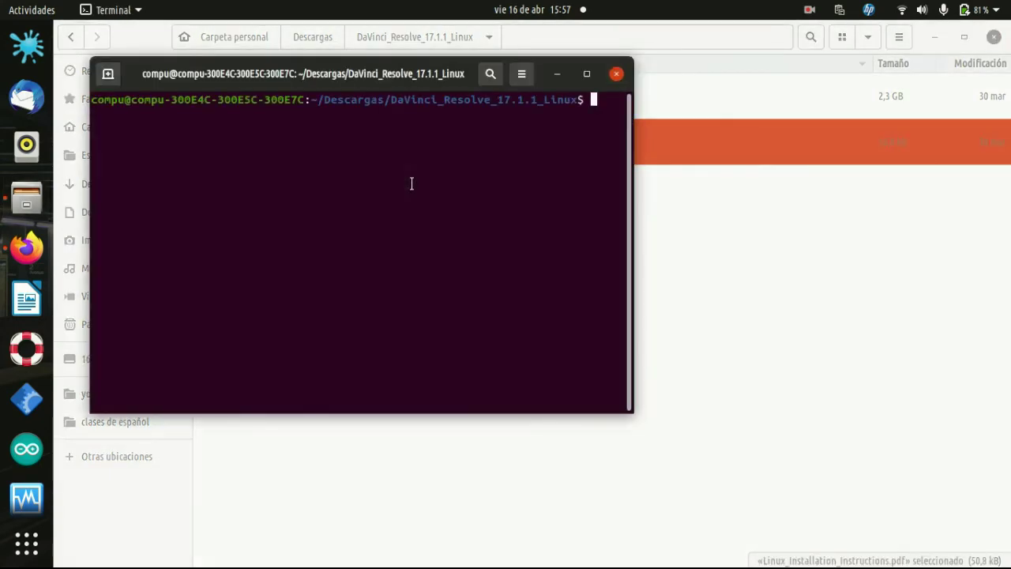
Run the installer ./DaVinci_Resolve_17.1.1_Linux.run from the terminal
text(./)
drag(304, 79, 435, 173)
text(Da)
key(Tab)
key(Return)
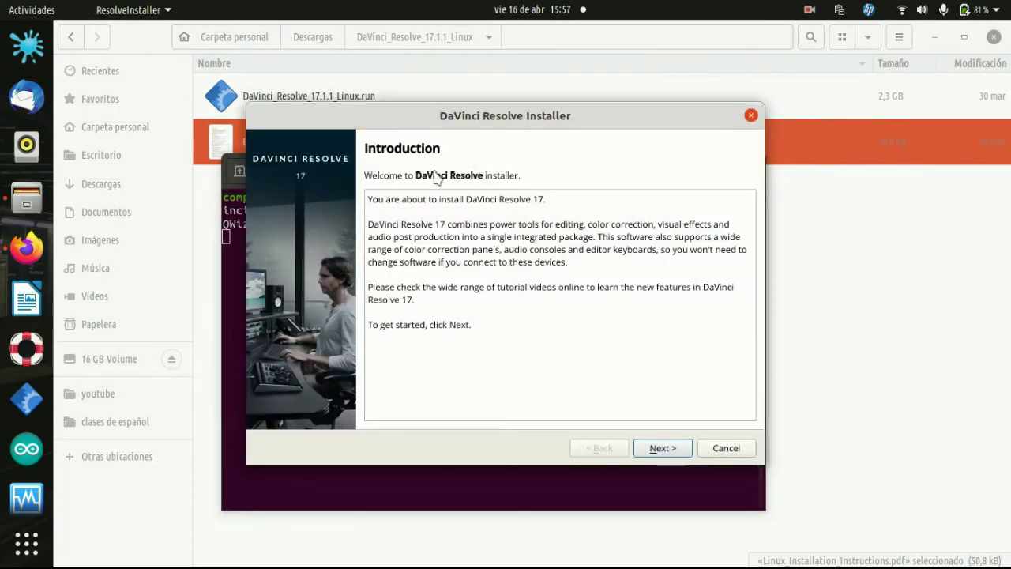
Continue past the installer's introduction and accept the terms and conditions of the license agreement
click(660, 451)
click(660, 450)
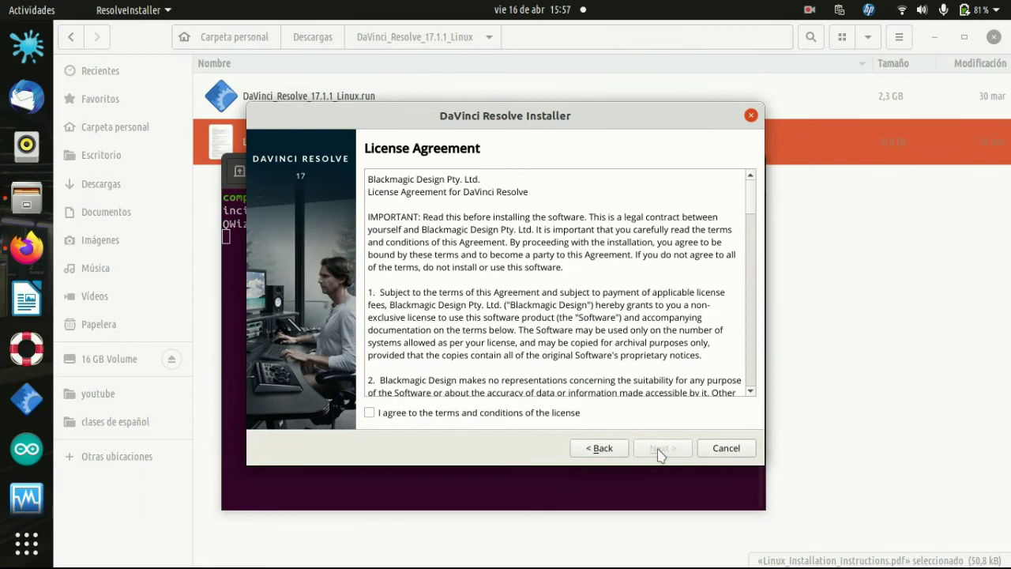
click(548, 416)
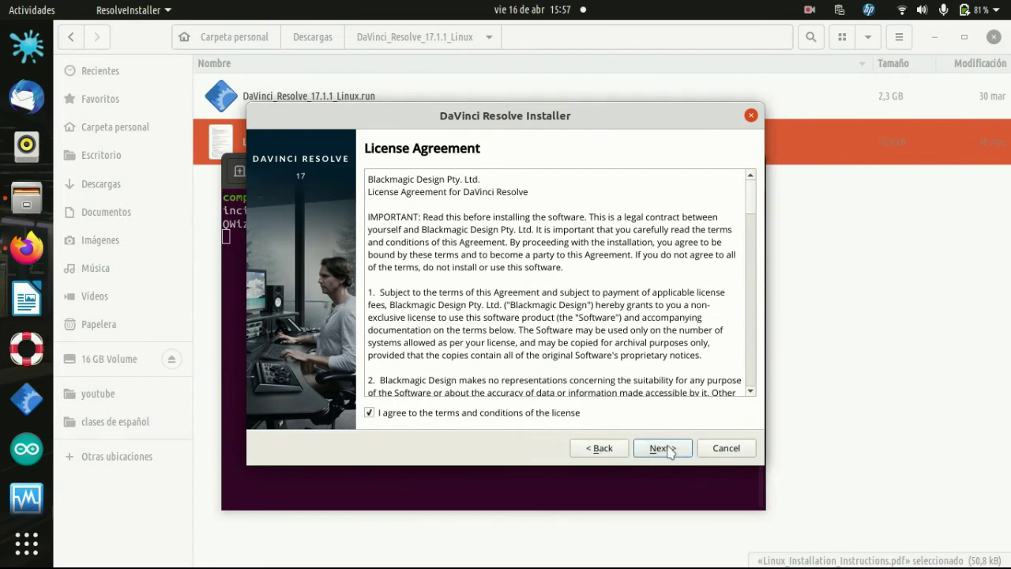
click(667, 449)
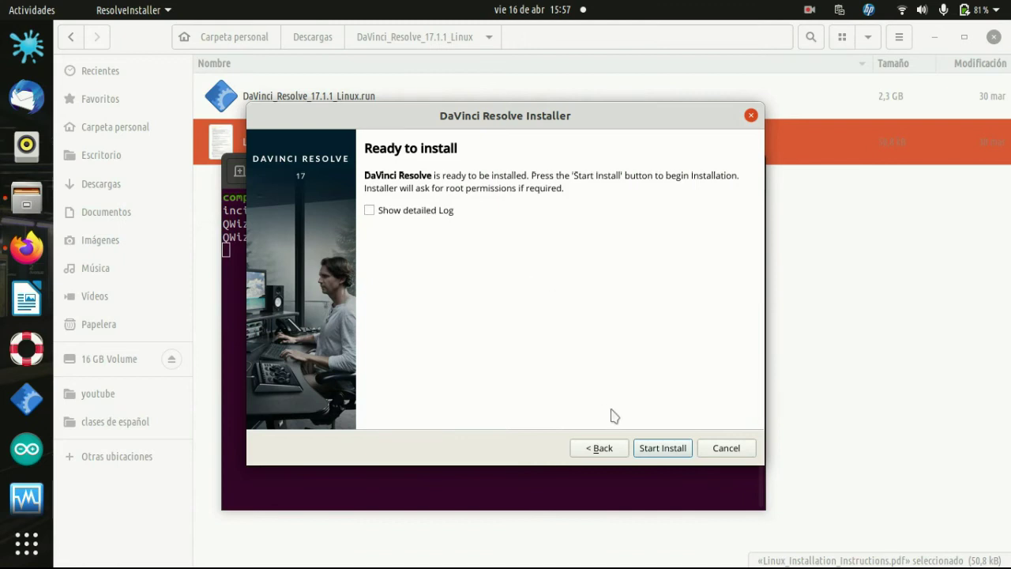
Start the DaVinci Resolve installation and authenticate as superuser with the account password
click(660, 447)
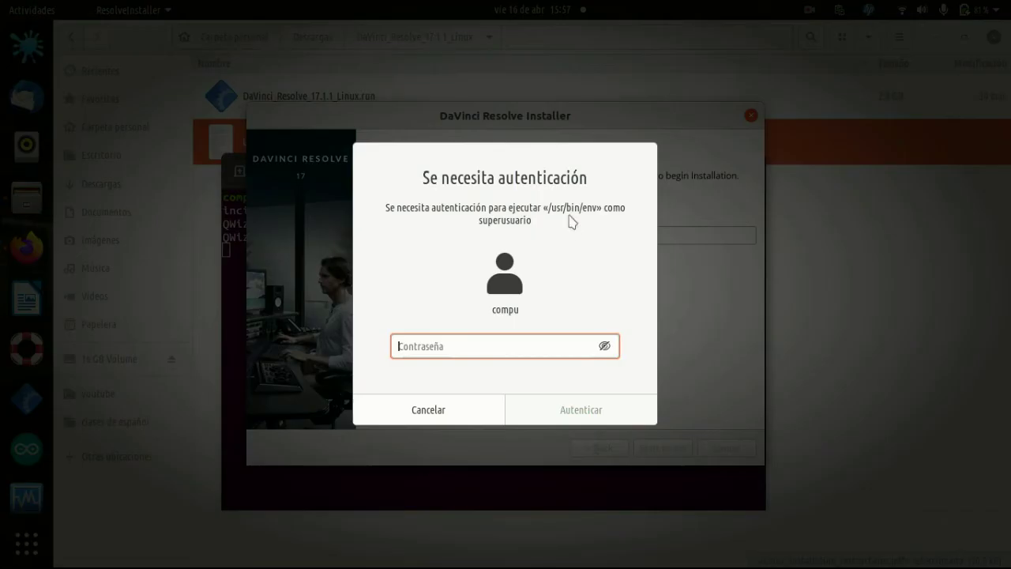
text(••••••••)
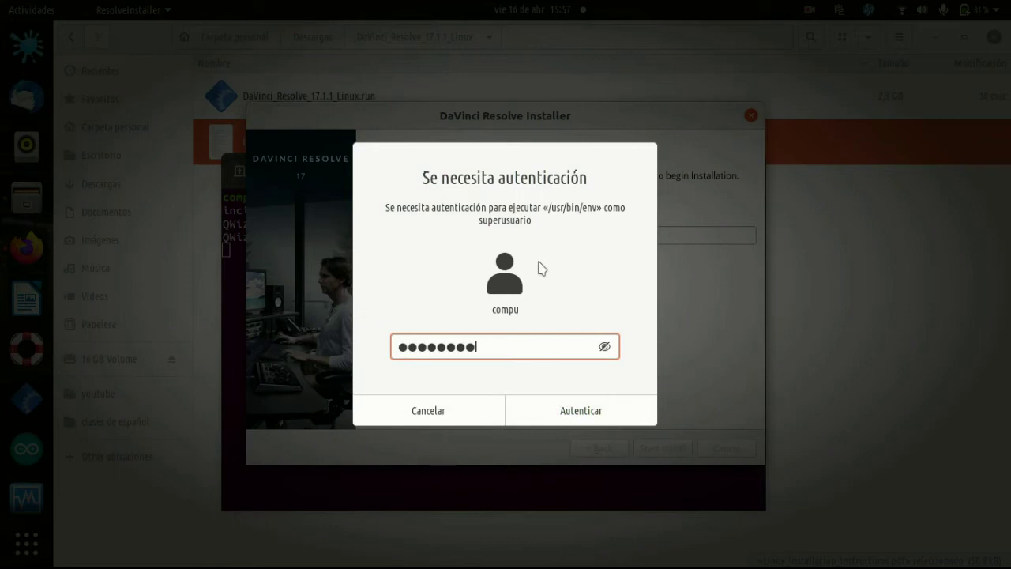
key(Return)
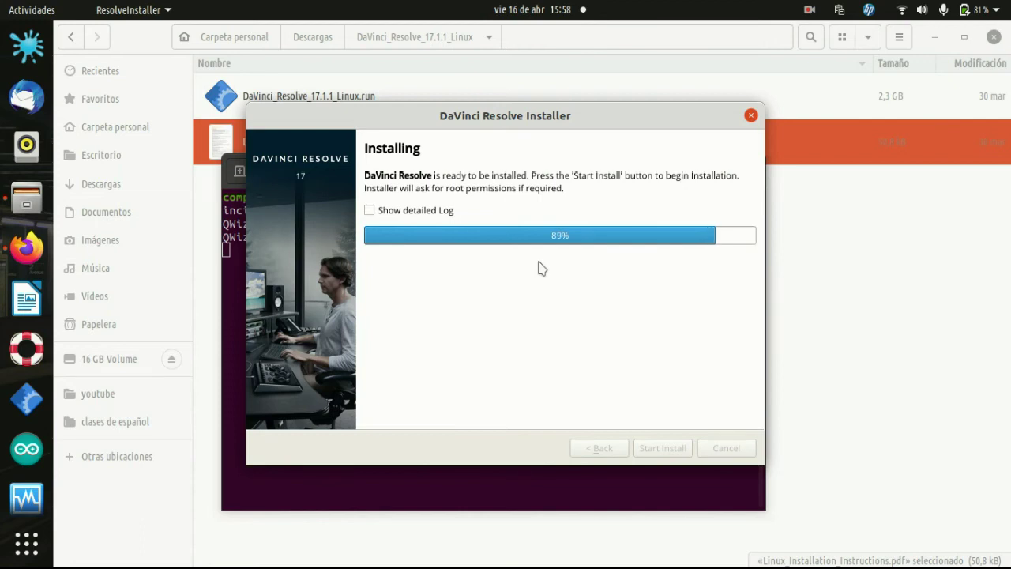
Turn on the detailed log in the installer while the installation is running
click(368, 210)
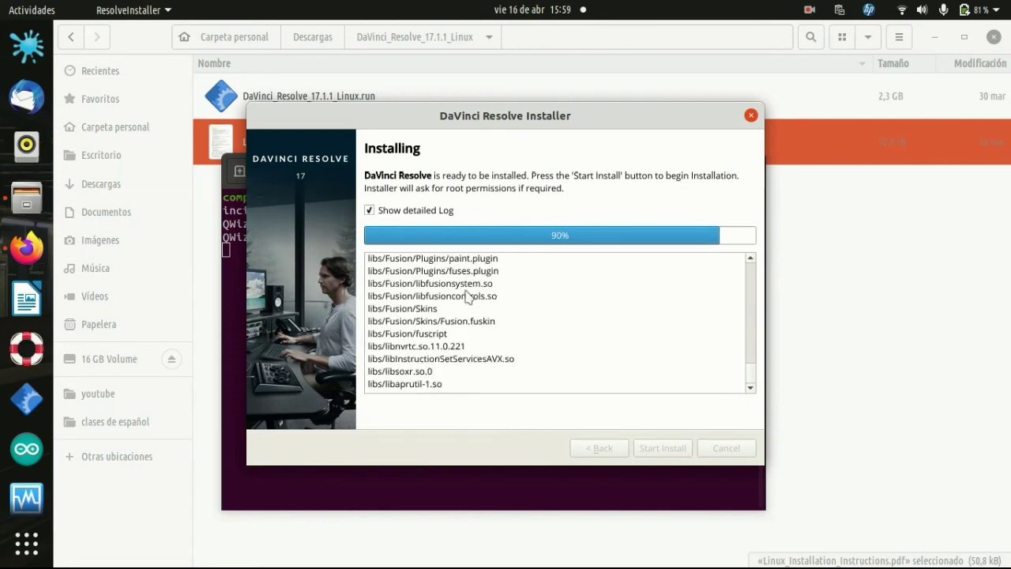
click(369, 210)
click(370, 211)
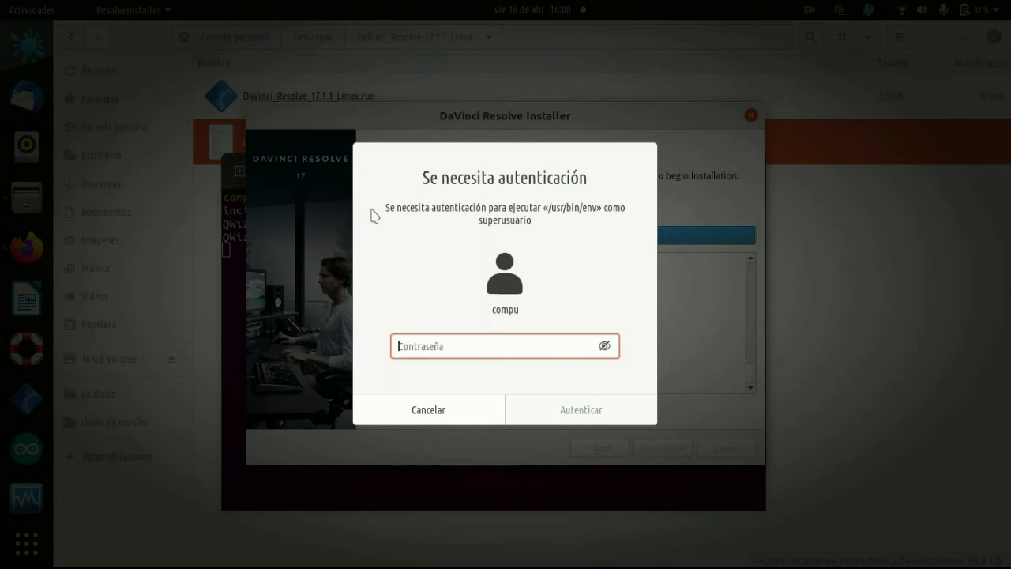
Authenticate again with the account password, let the installation complete, and finish the installer
text(********)
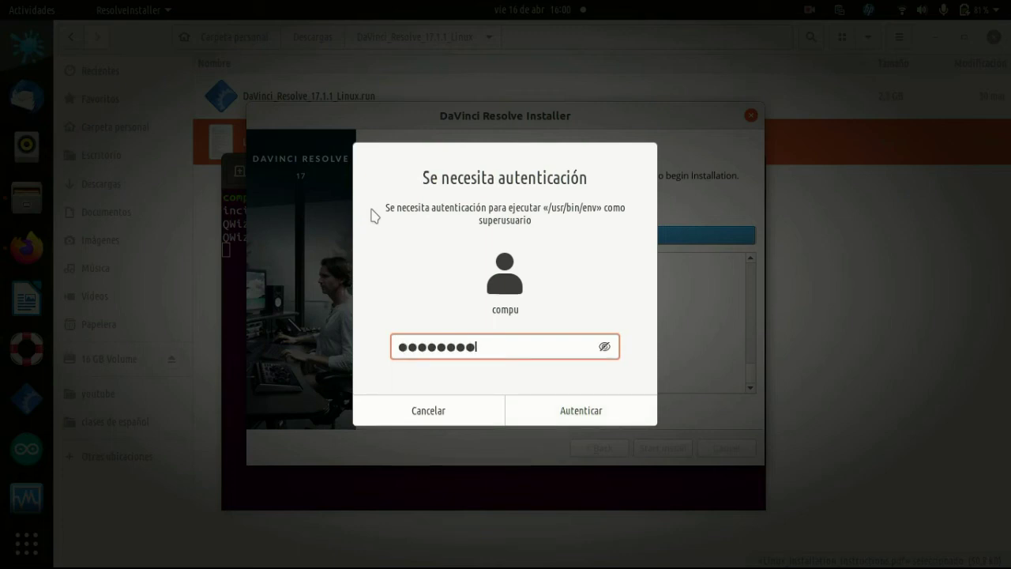
key(Return)
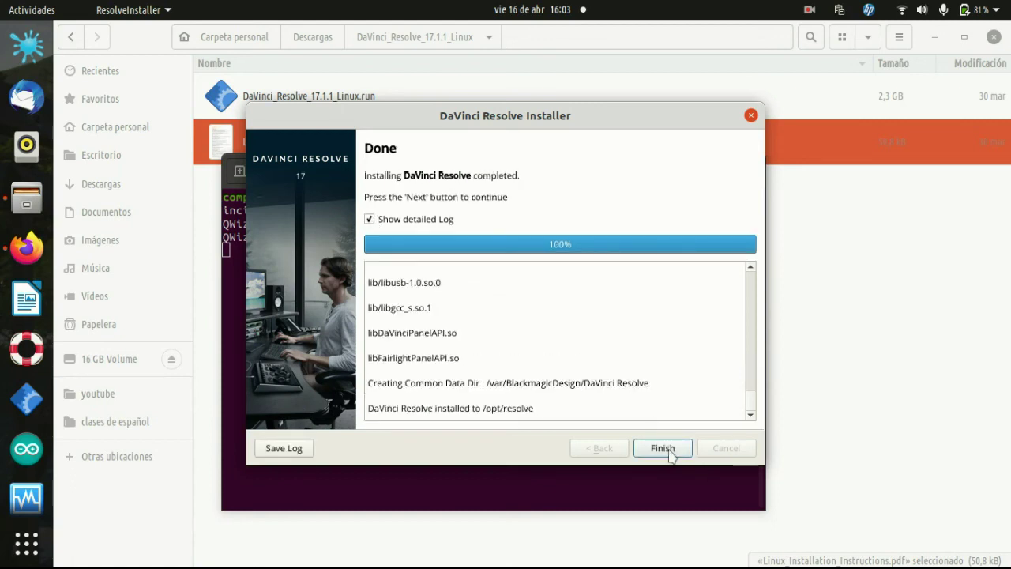
click(668, 454)
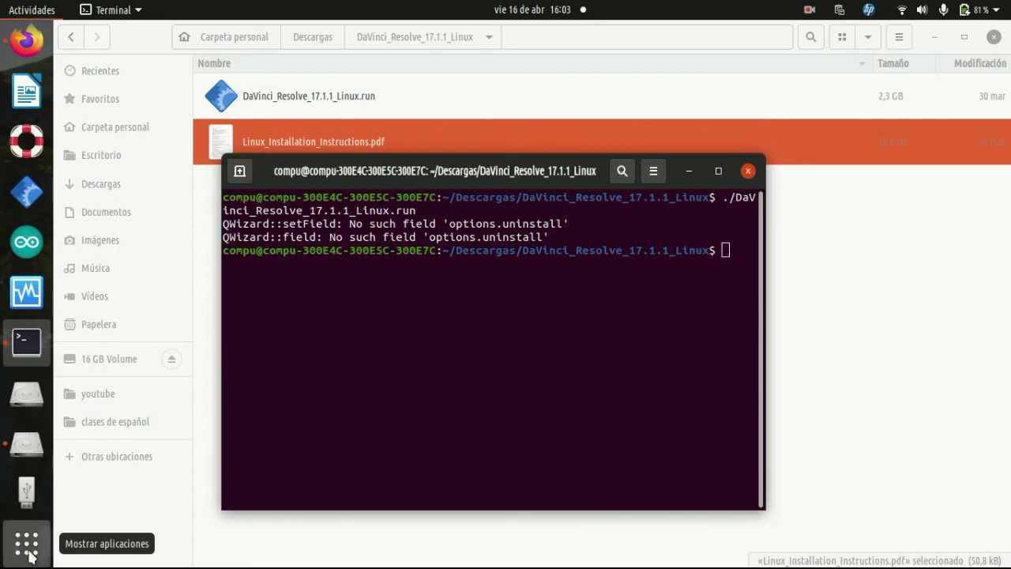
Search the installed applications for "davi" and launch DaVinci Resolve
click(27, 543)
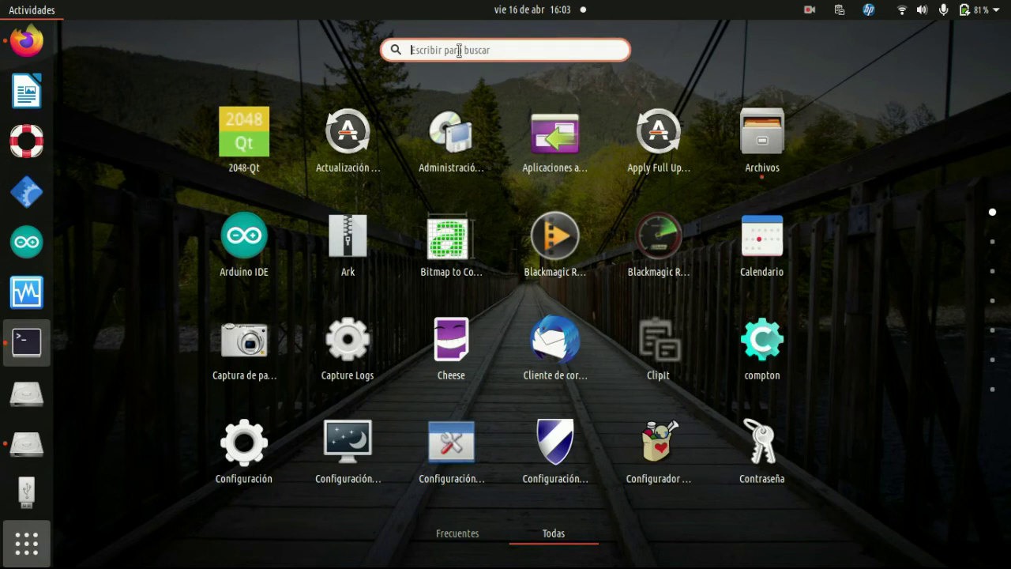
text(davi)
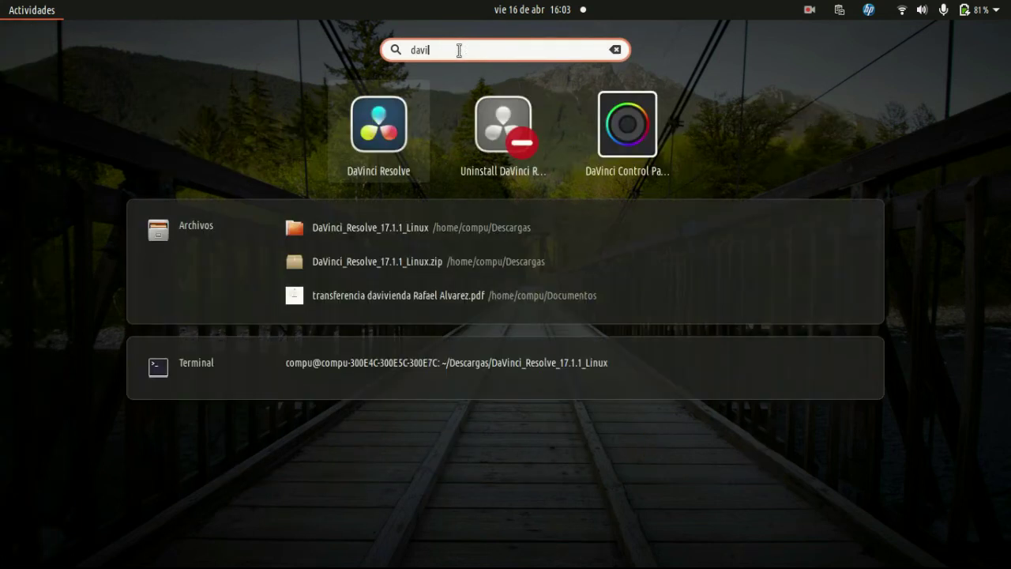
click(388, 113)
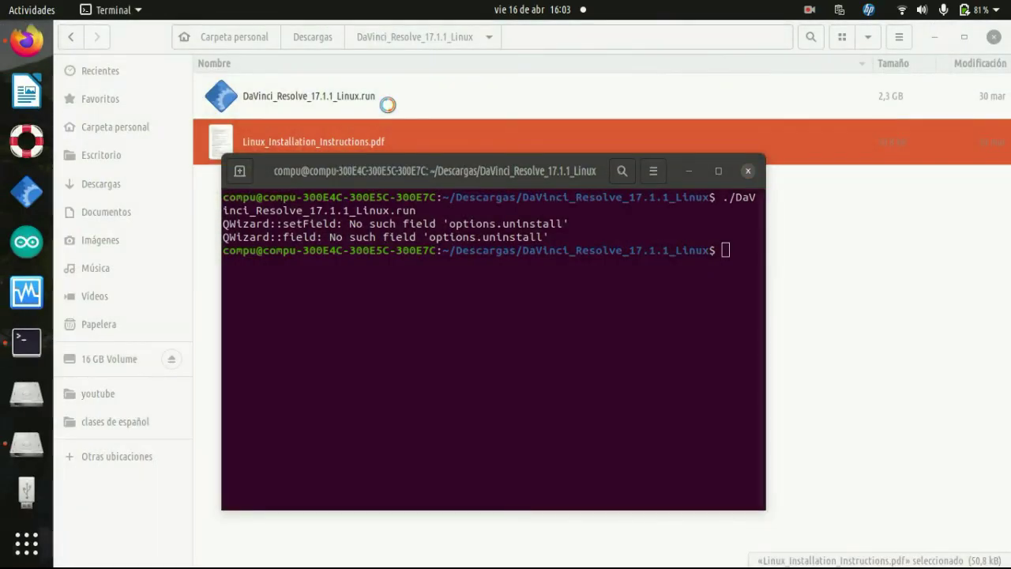